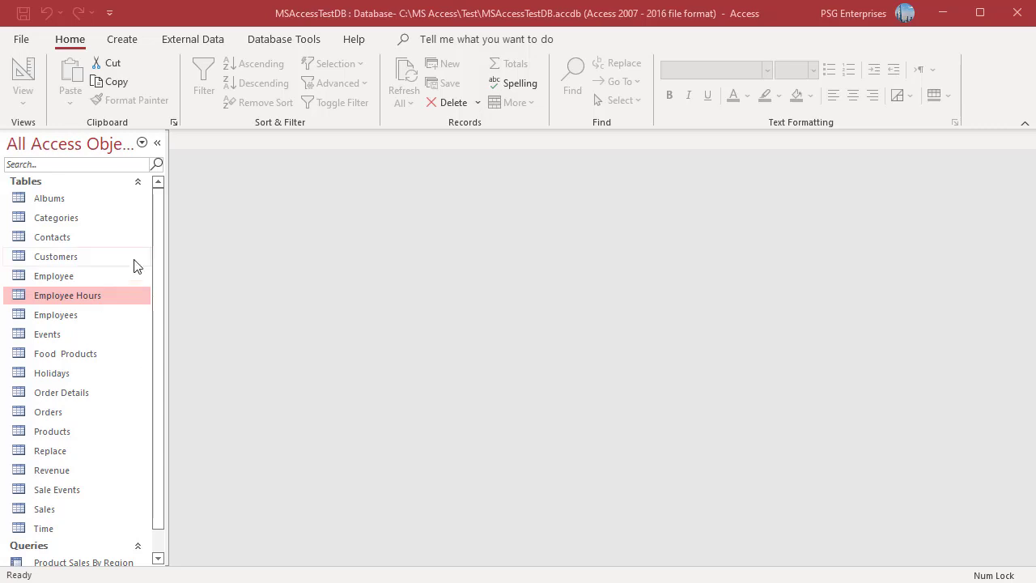
- Open the Holidays table to view its list of holiday dates
click(65, 373)
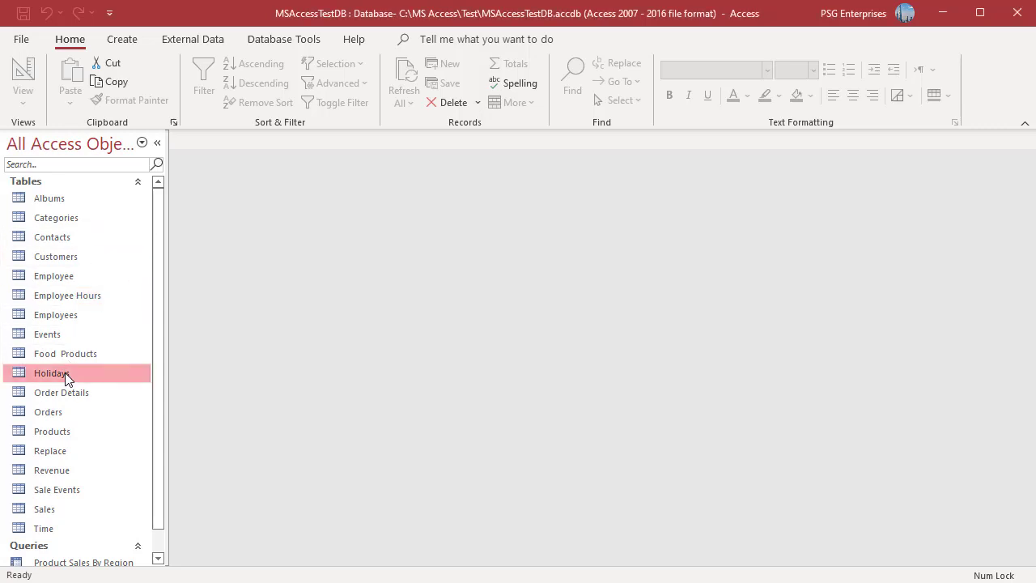
double_click(65, 372)
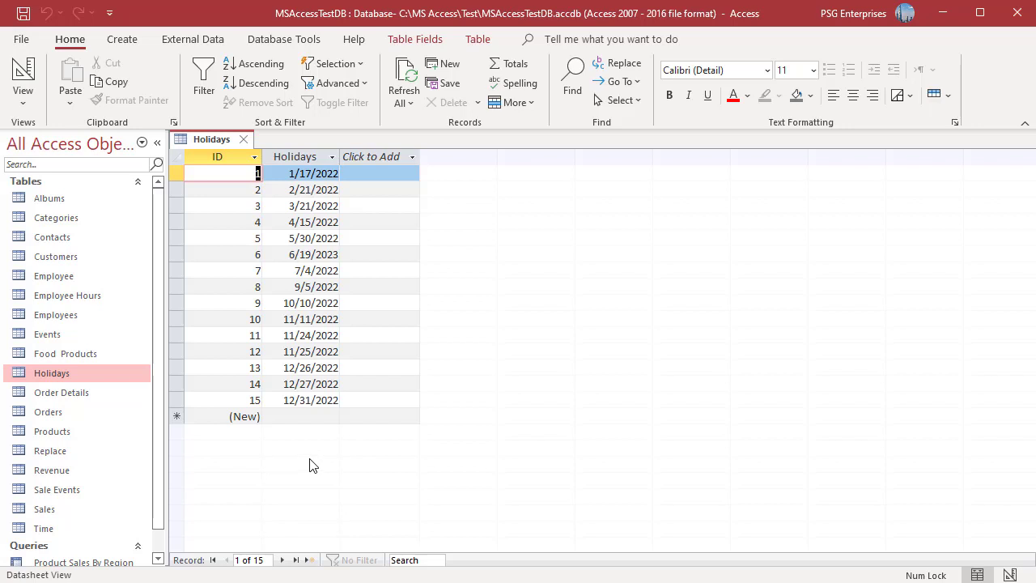
- Create a new query in Design view and add the Employee Hours and Holidays tables to it
click(124, 39)
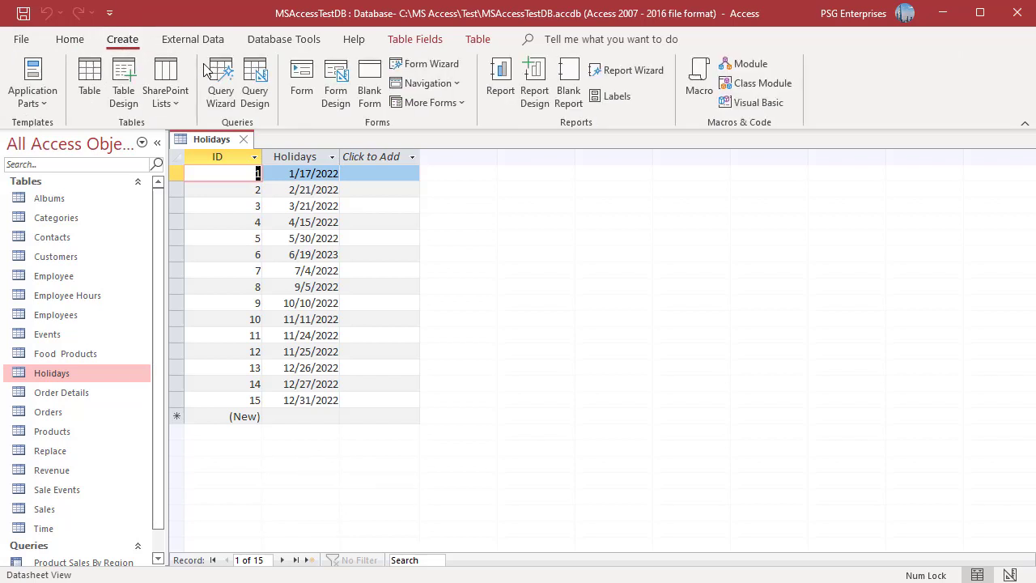
click(251, 89)
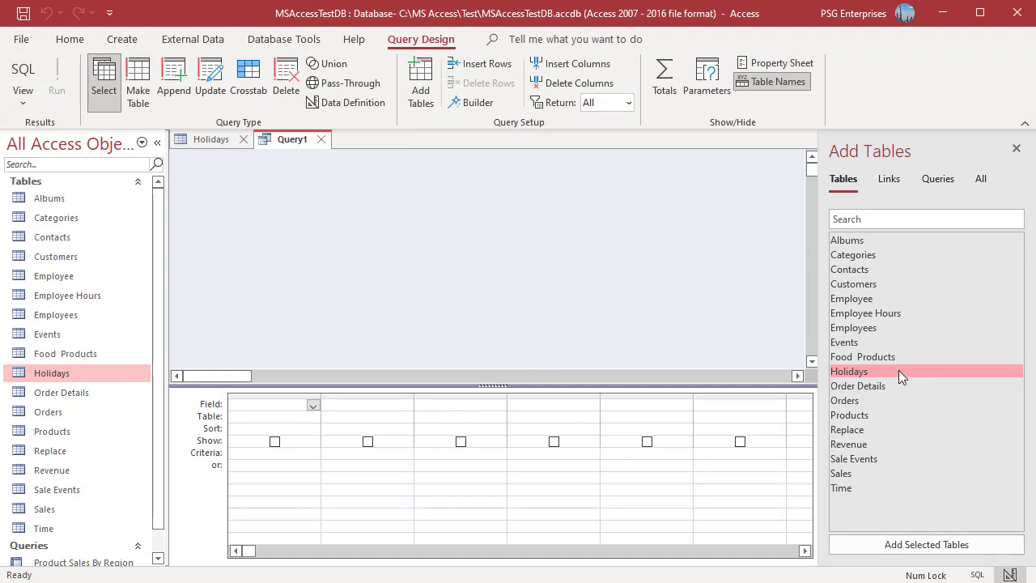
double_click(890, 313)
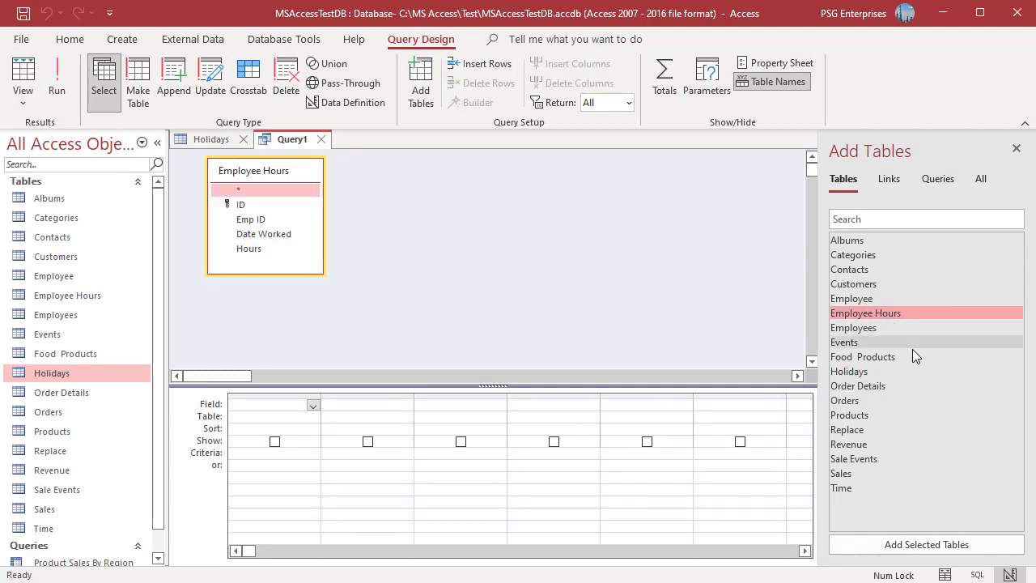
double_click(882, 373)
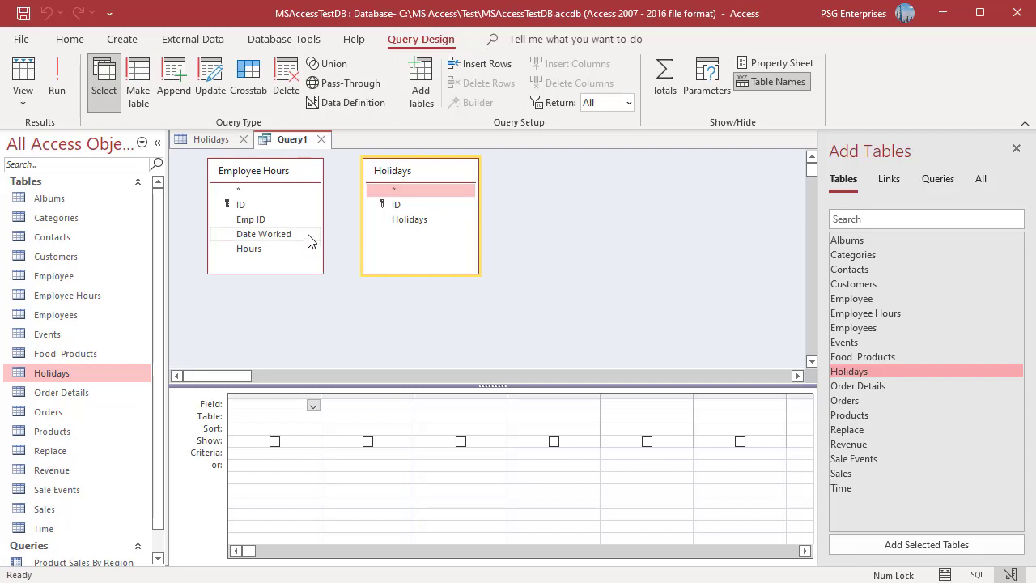
- Join Date Worked to the Holidays field, including all records from Employee Hours and only the matching records from Holidays
drag(310, 236, 391, 225)
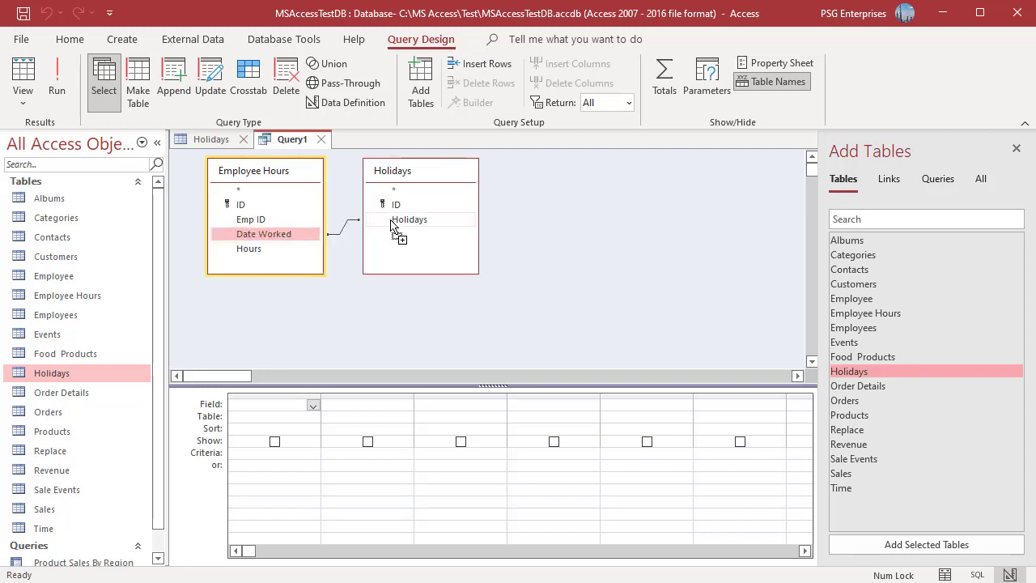
right_click(343, 235)
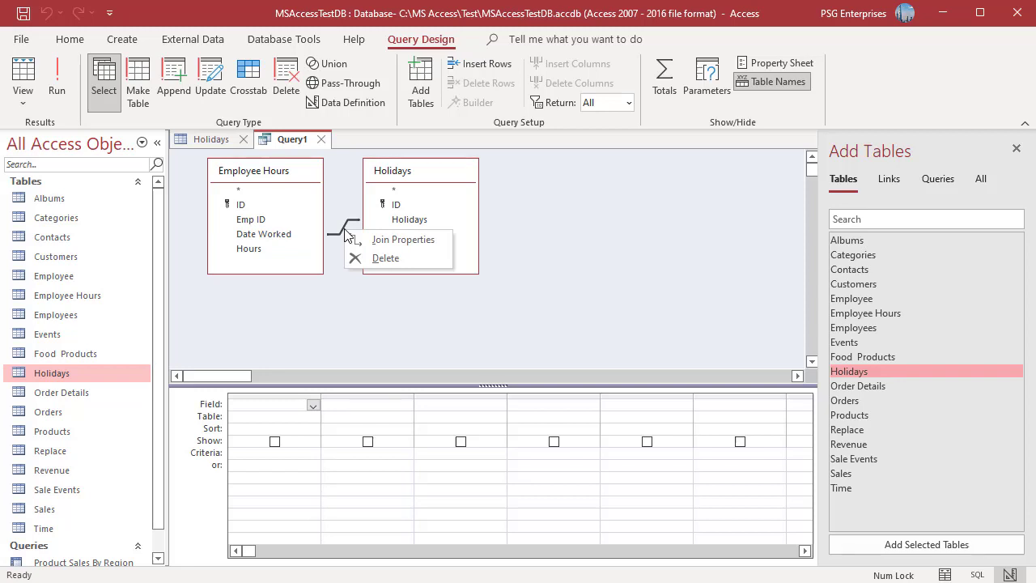
click(378, 240)
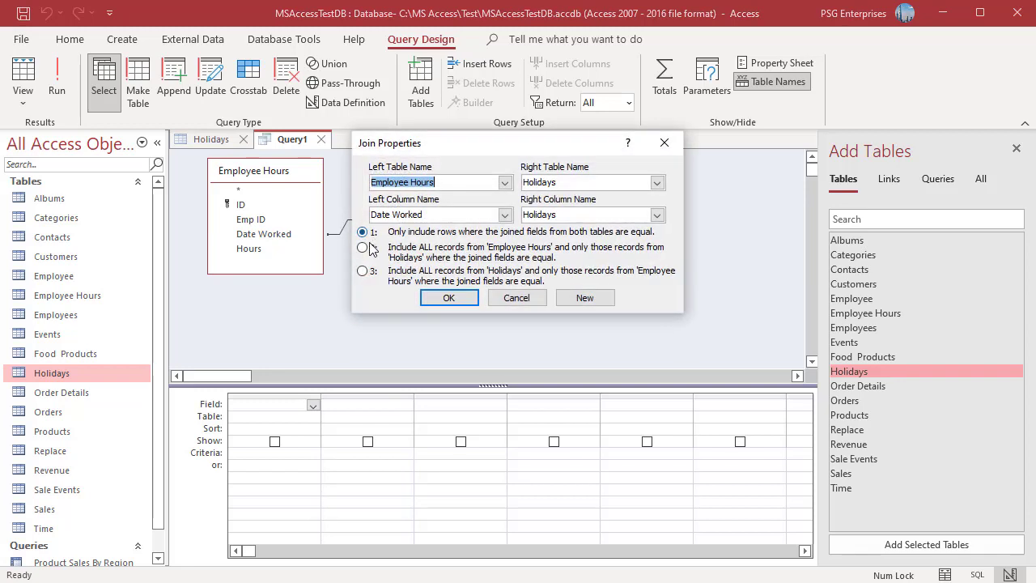
click(363, 249)
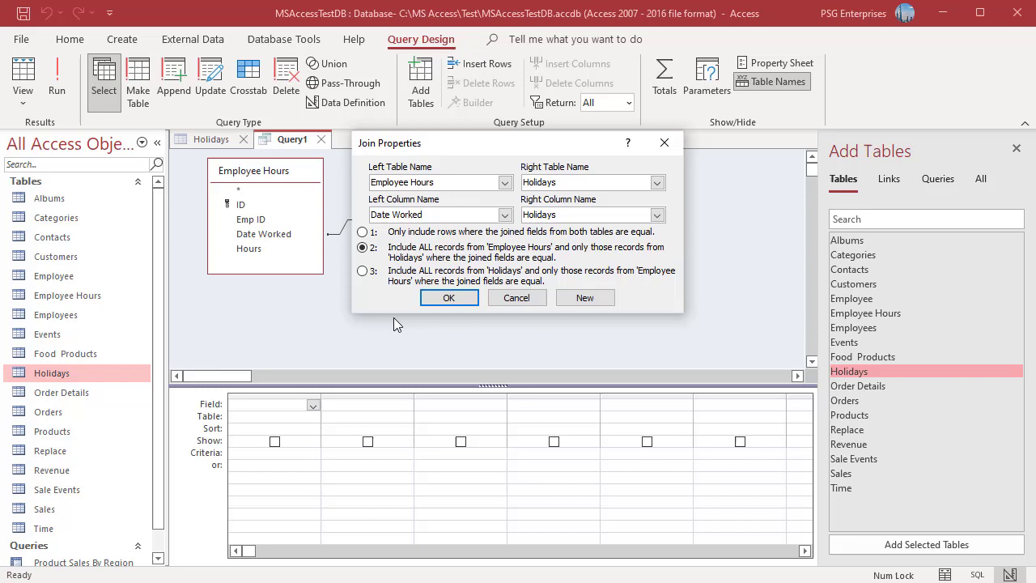
click(449, 297)
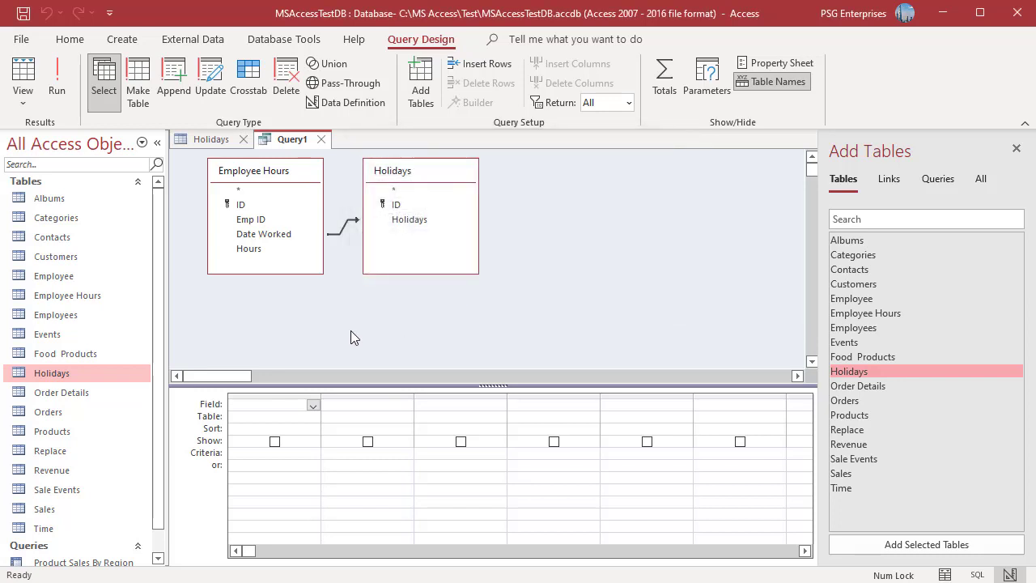
- Add the Emp ID, Hours and Holidays fields to the query, with the criterion Is Null on Holidays
double_click(253, 219)
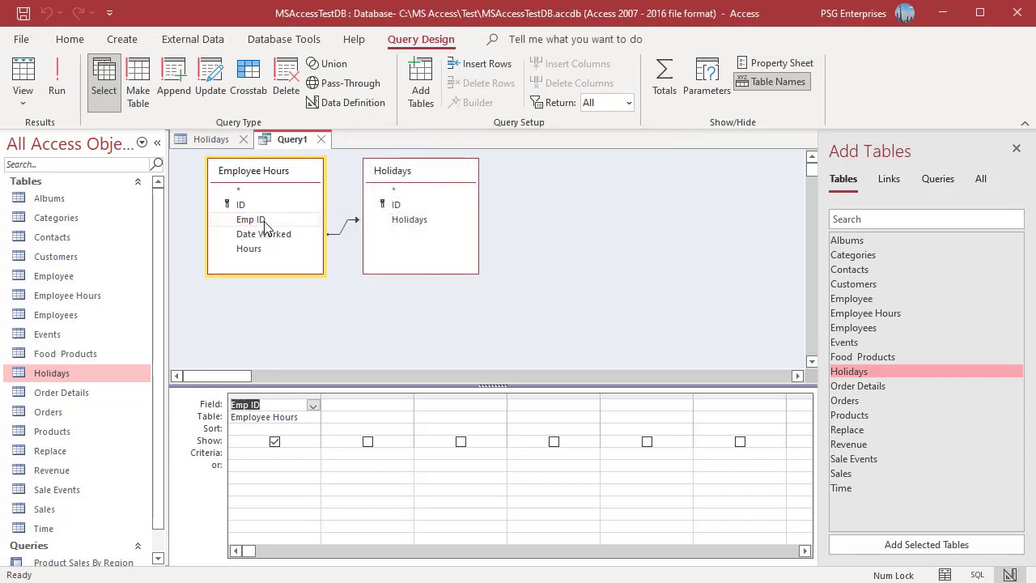
double_click(265, 250)
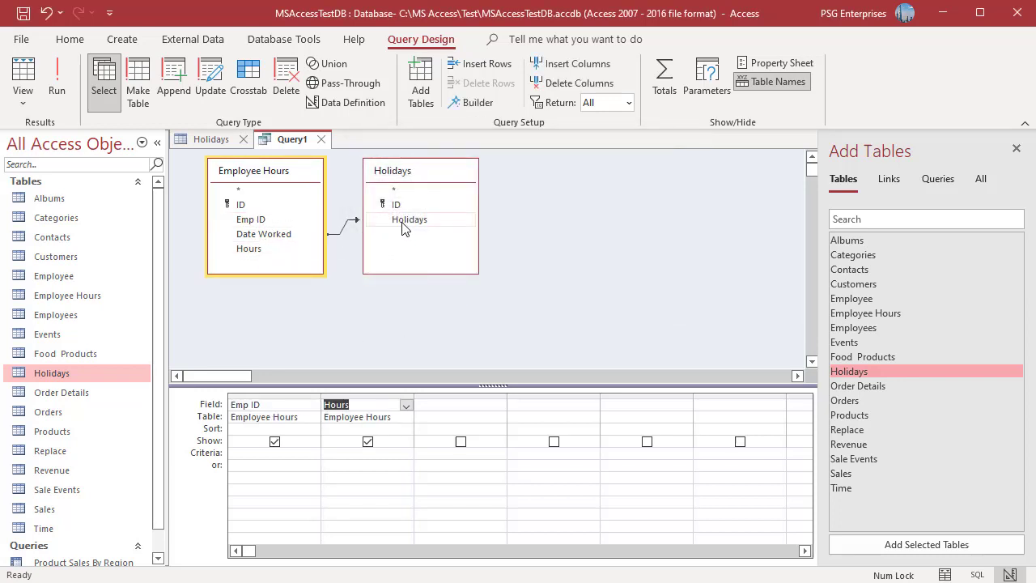
double_click(403, 221)
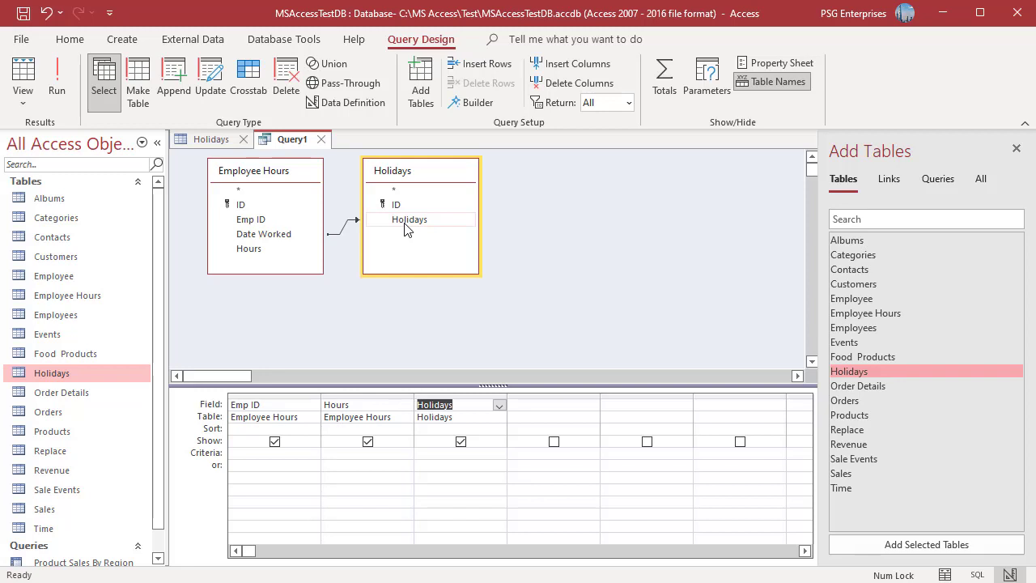
click(428, 455)
text(Is Null)
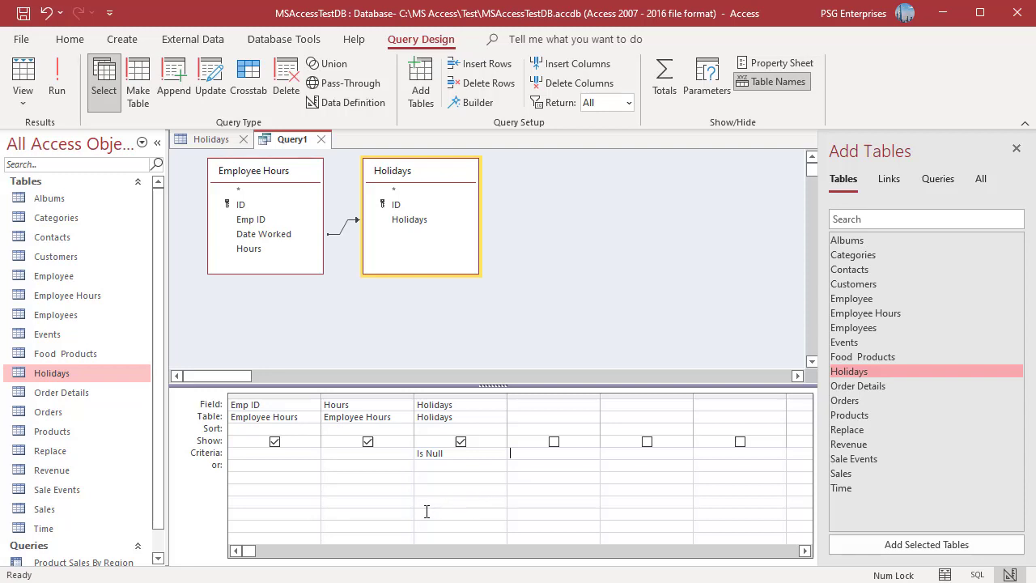
- Add the calculated field Year: Year([Date Worked]) in the next empty column and set its criterion to 2022
click(523, 406)
right_click(522, 407)
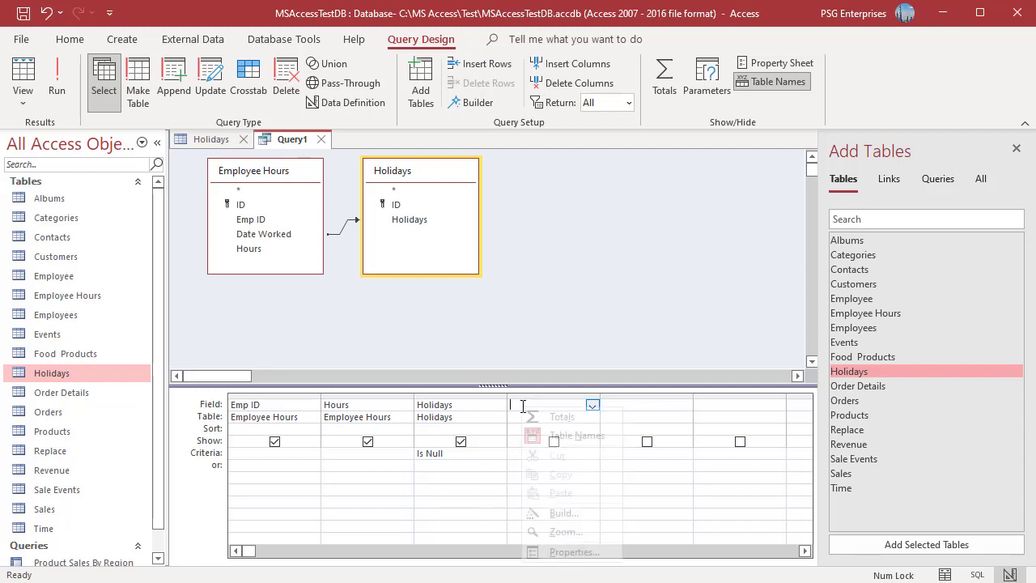
click(557, 534)
text(Year: Year([Date Worked]))
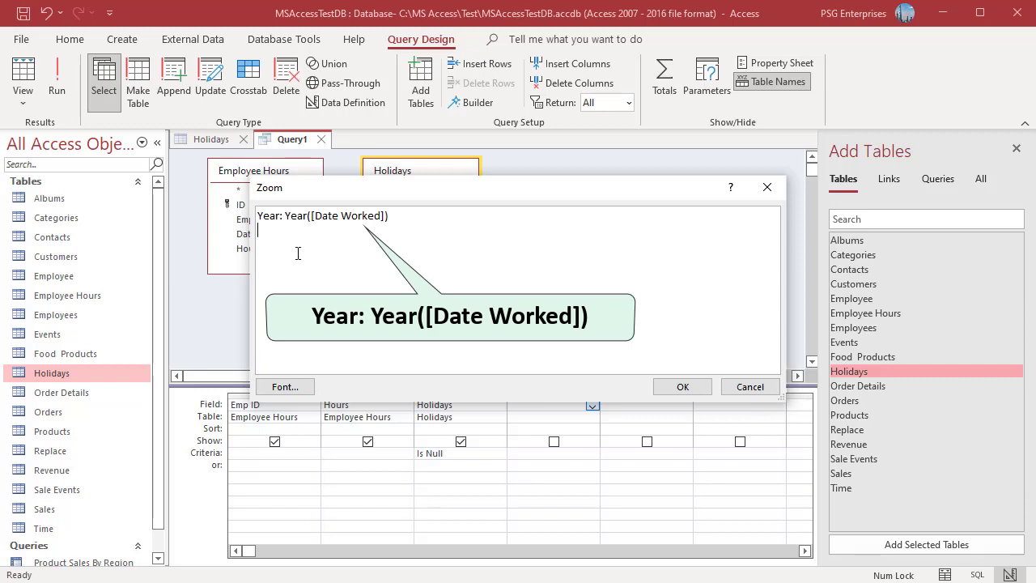
click(682, 387)
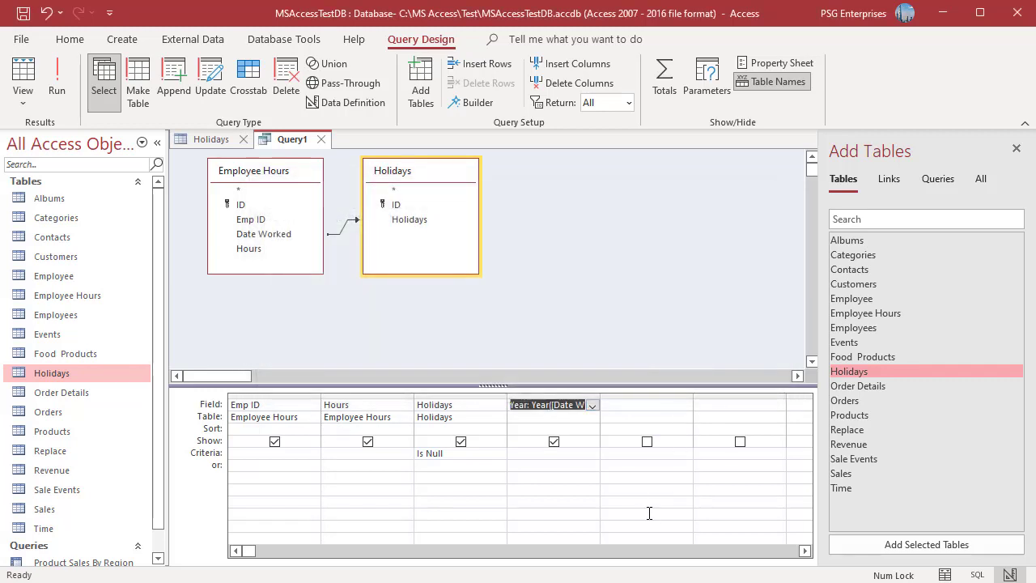
click(534, 454)
text(2022)
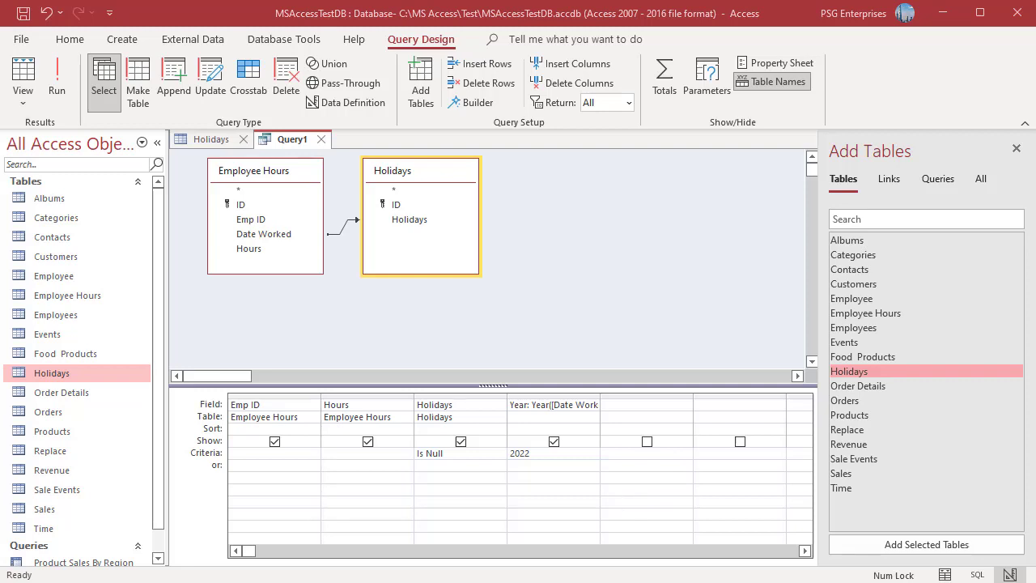
- Add the calculated field Month: Month([Date Worked]) in the next empty column and set its criterion to 1
right_click(621, 404)
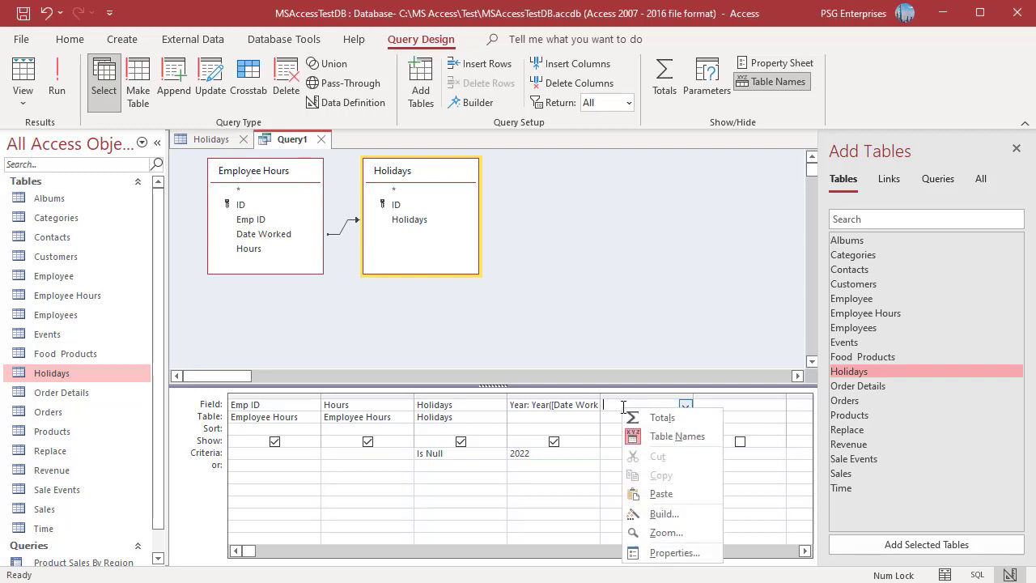
click(672, 532)
text(Month: Month([Date Worked]))
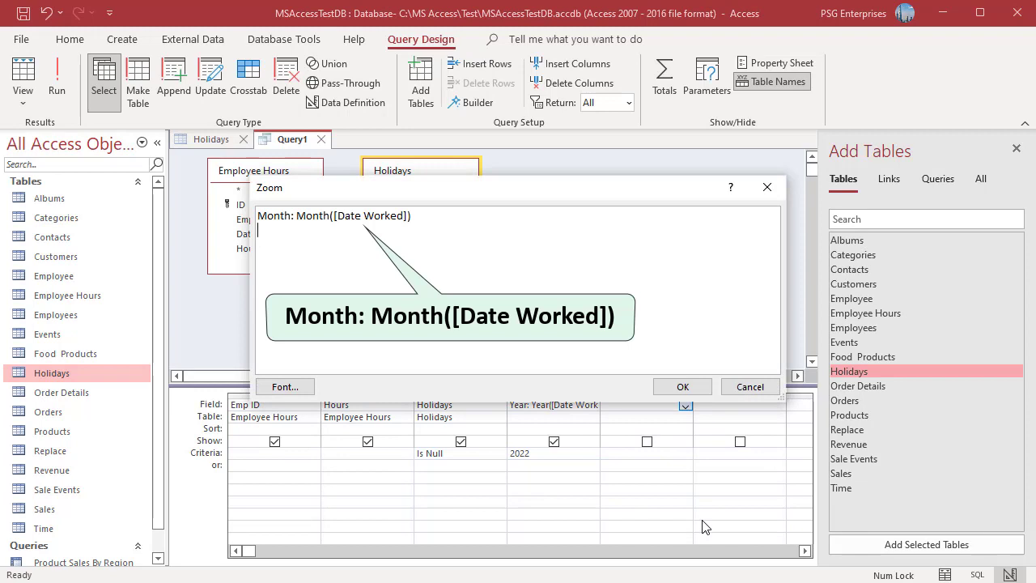
click(680, 386)
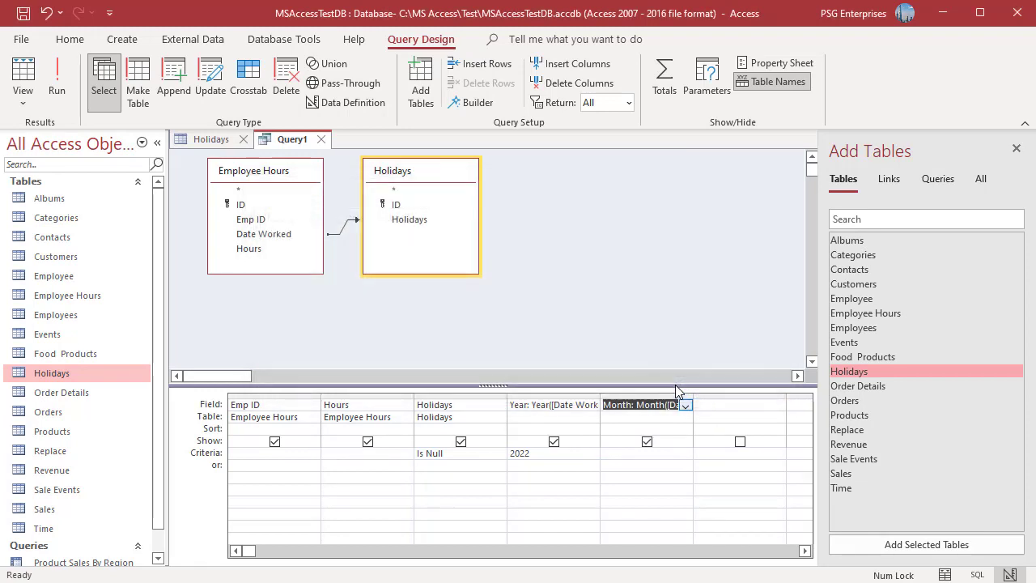
click(614, 458)
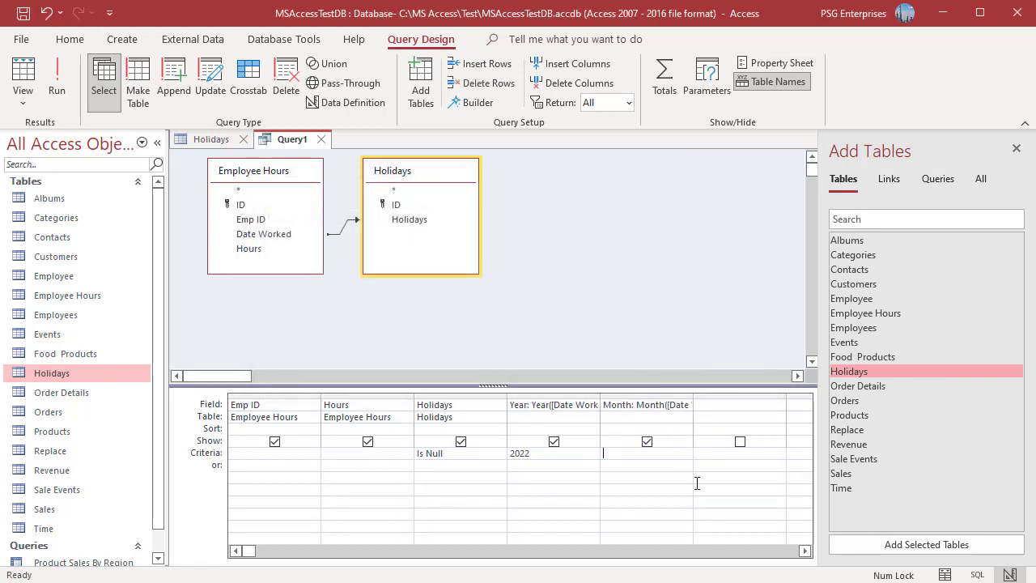
text(1)
- Add the calculated field Weekday: Weekday([Date Worked]) with the criterion <>1 And <>7, and run the query
click(712, 407)
right_click(712, 407)
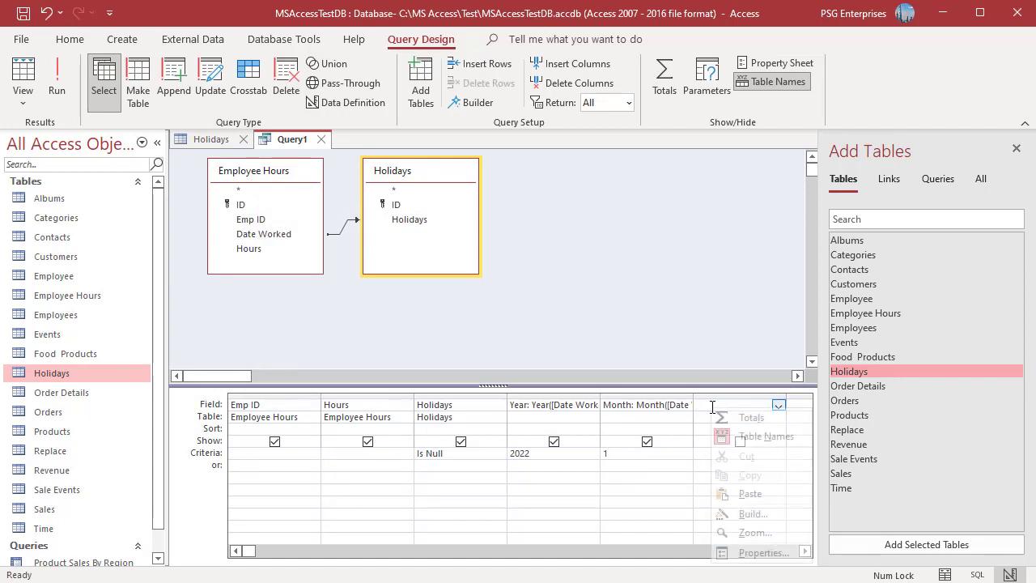
click(756, 532)
text(Weekday: Weekday([Date Worked]))
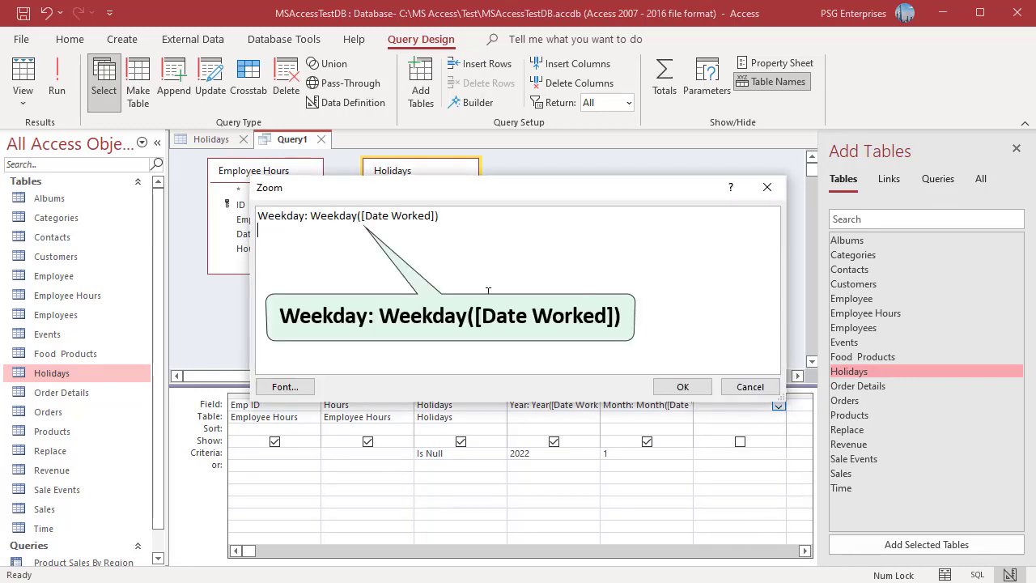
click(678, 387)
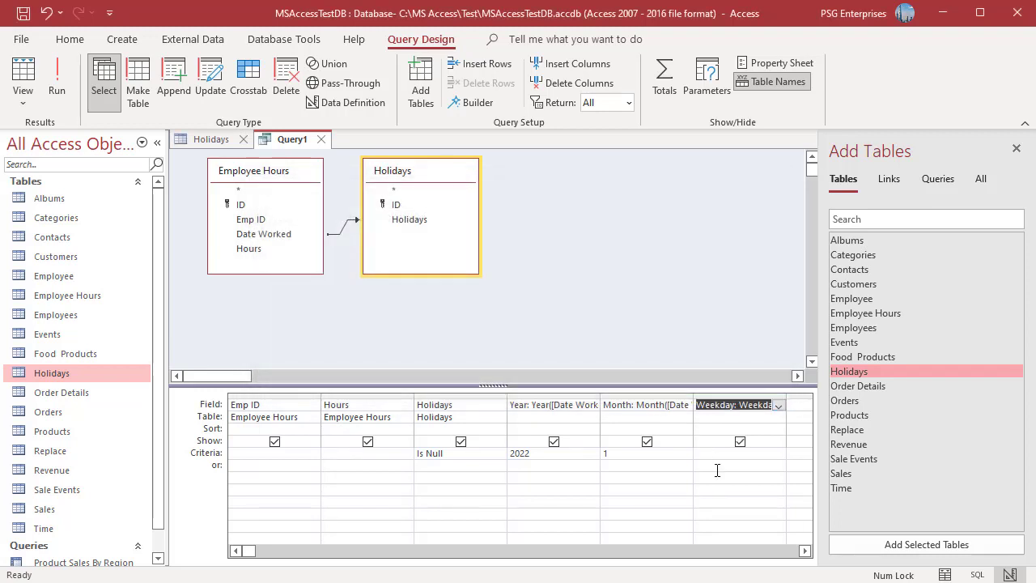
click(717, 455)
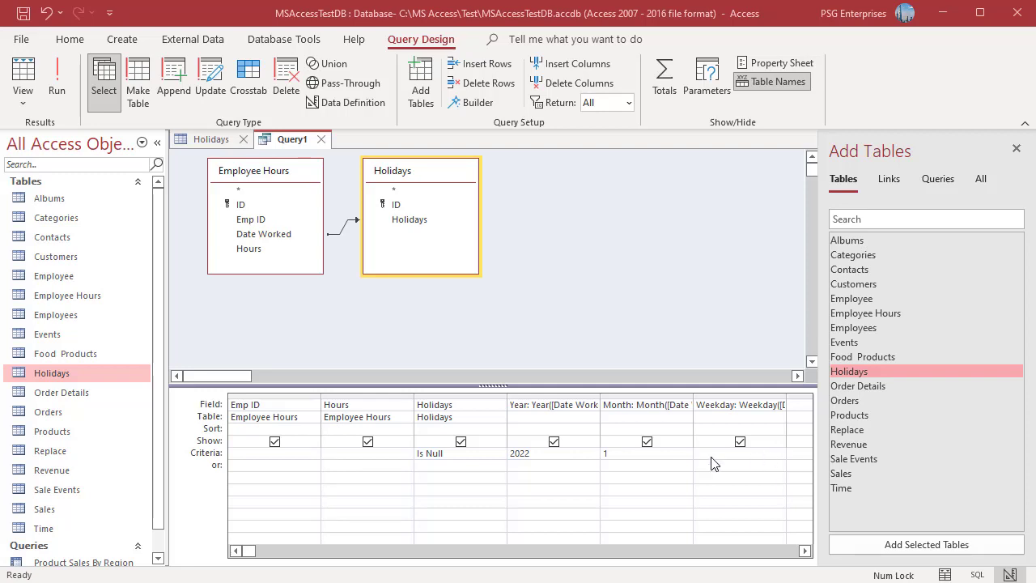
text(<>1 And <> 7)
click(55, 81)
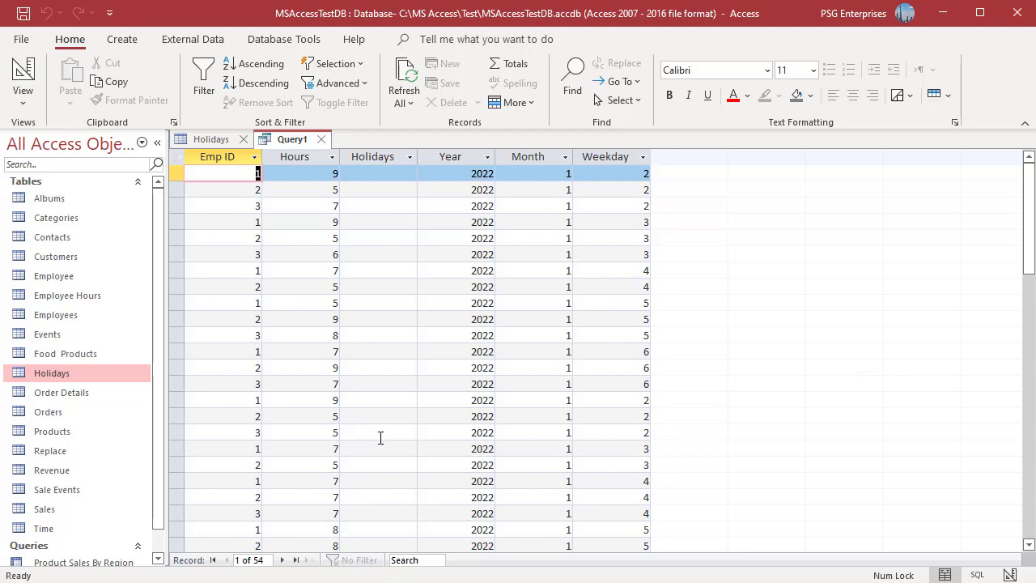
- Return the query to Design view, turn on Totals and set the Hours column to Sum
click(1009, 575)
click(659, 97)
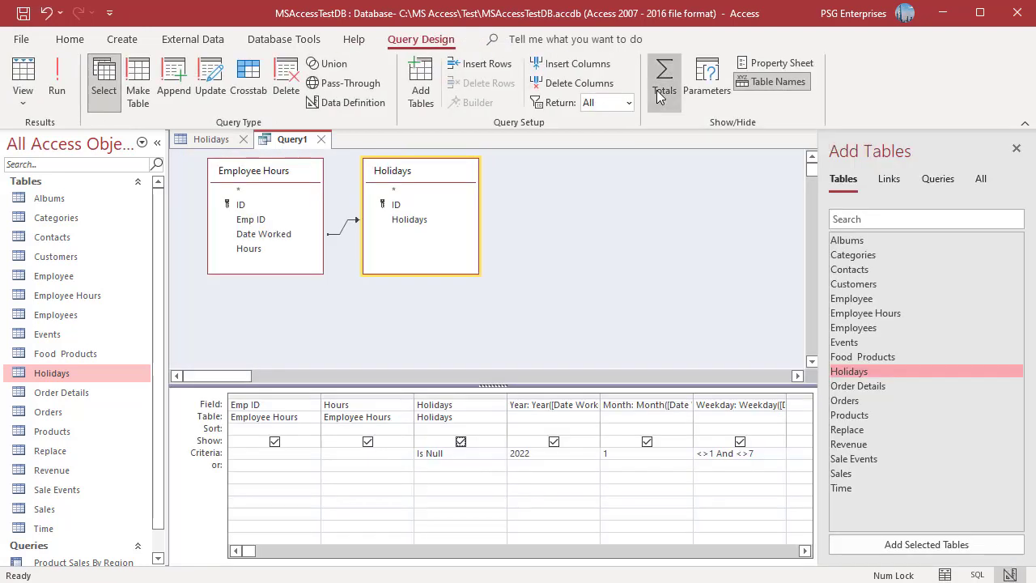
click(405, 430)
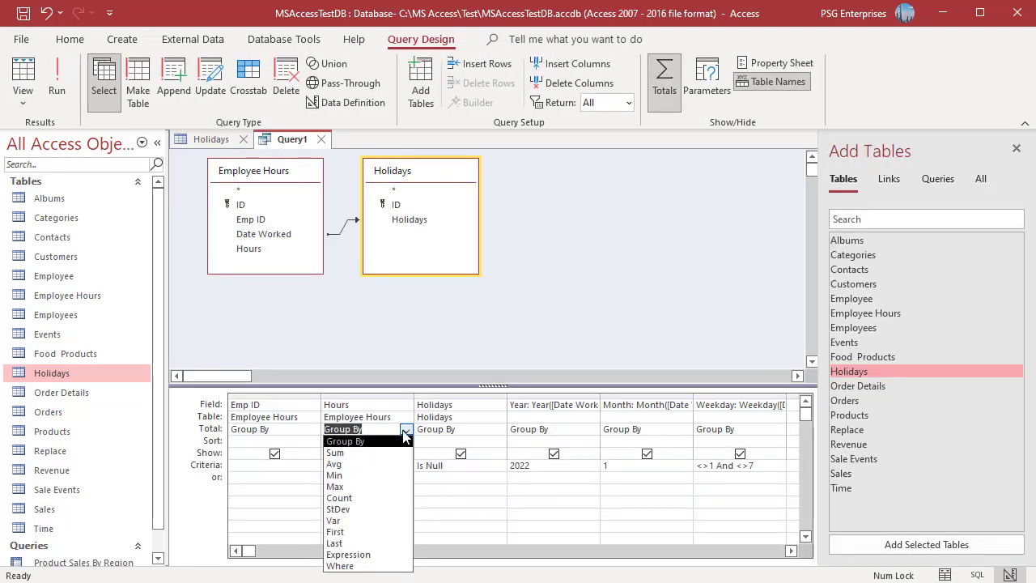
click(368, 453)
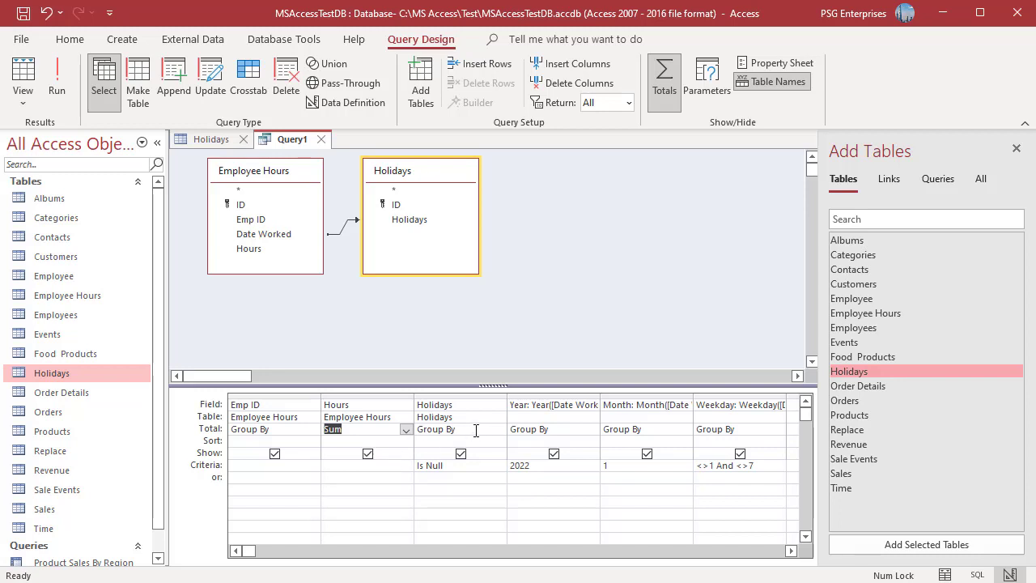
- Set the total option of the Holidays and Year columns to Where
click(476, 431)
click(500, 429)
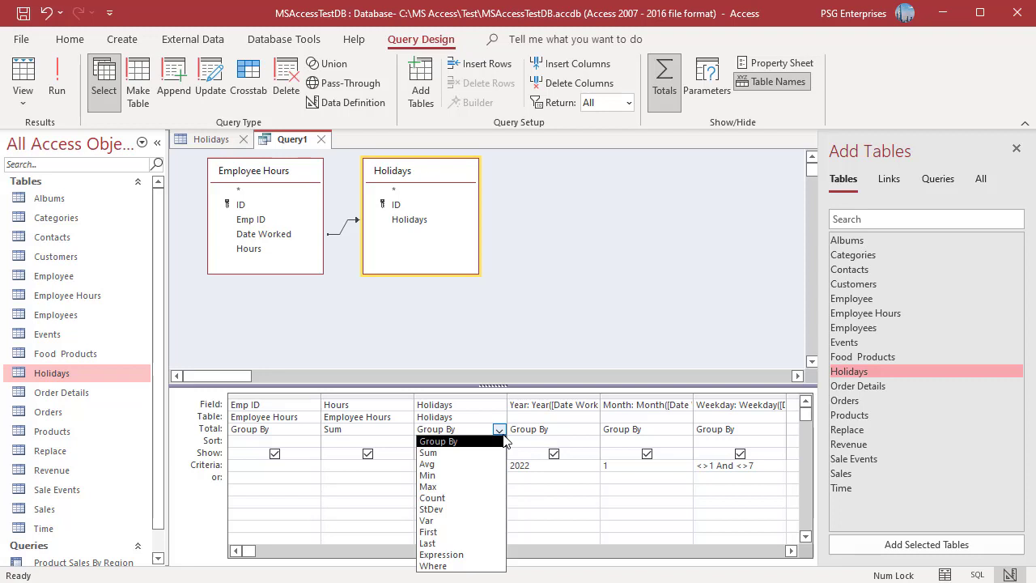
click(443, 565)
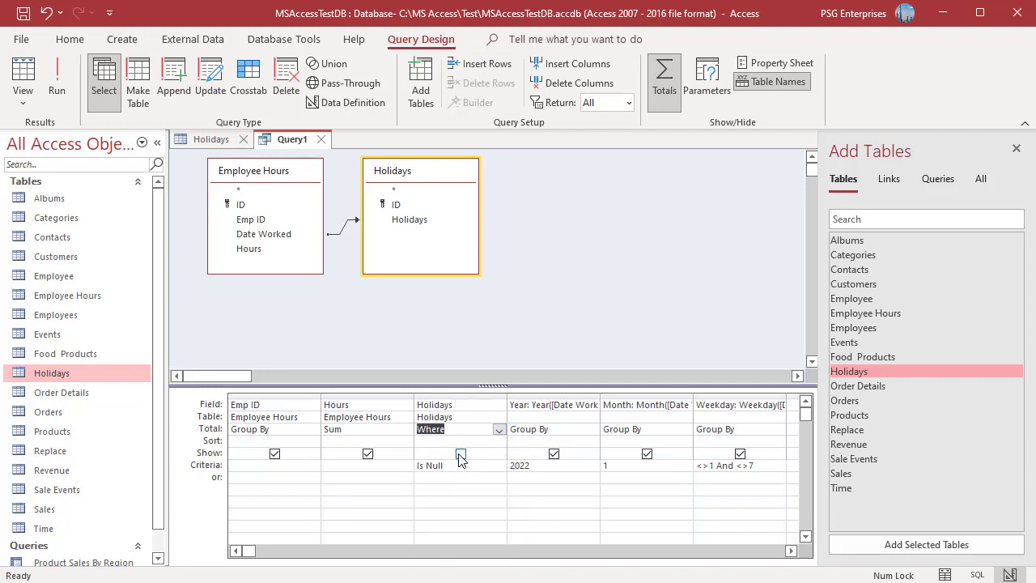
click(591, 430)
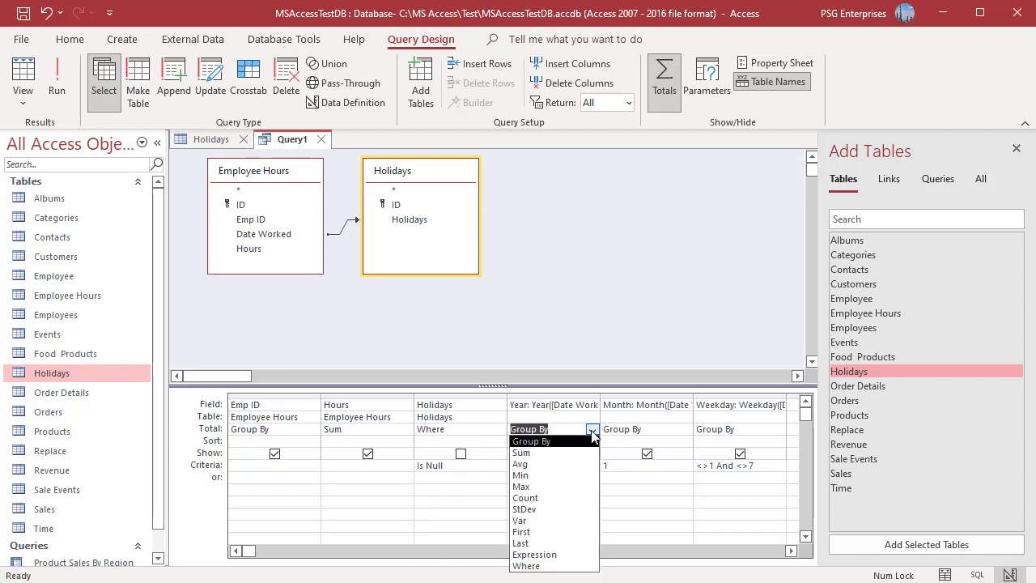
click(547, 566)
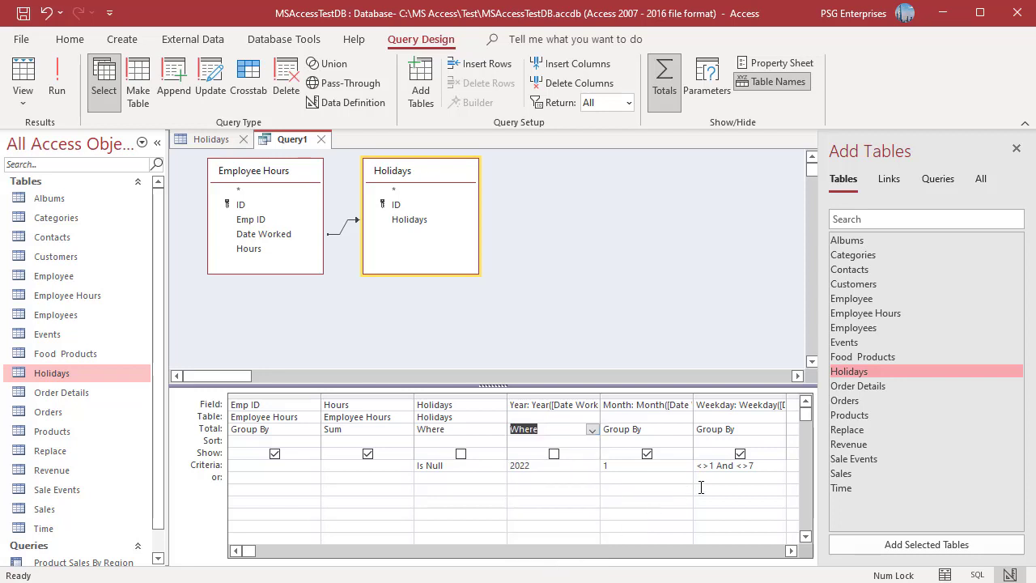
- Set the total option of the Month and Weekday columns to Where
click(677, 428)
click(685, 434)
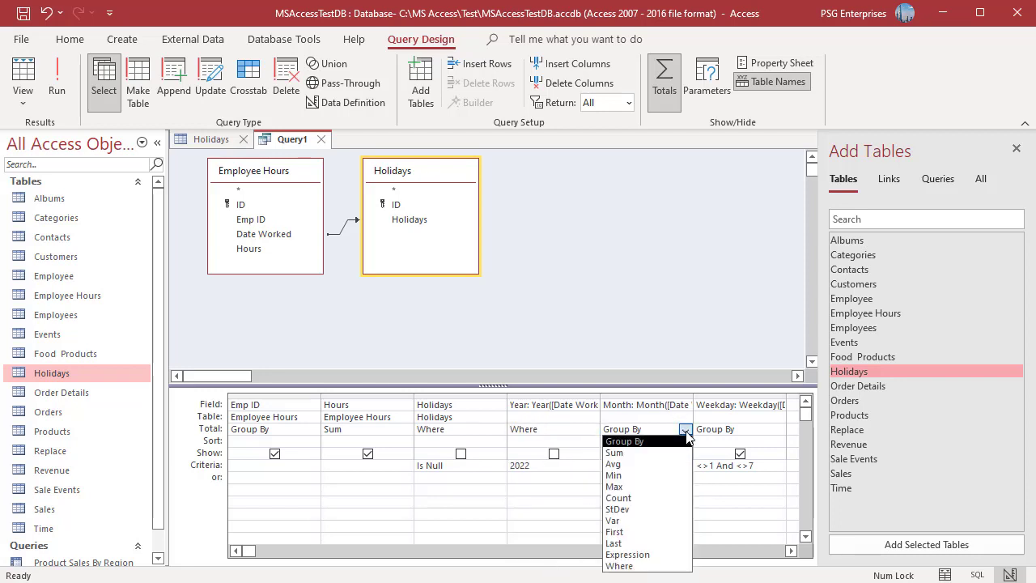
click(623, 565)
click(776, 430)
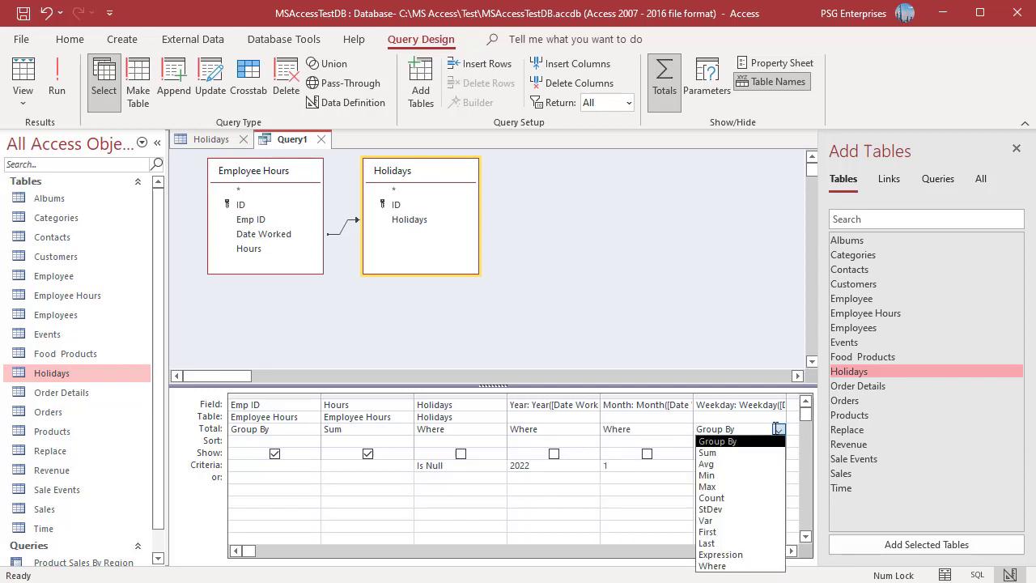
click(738, 566)
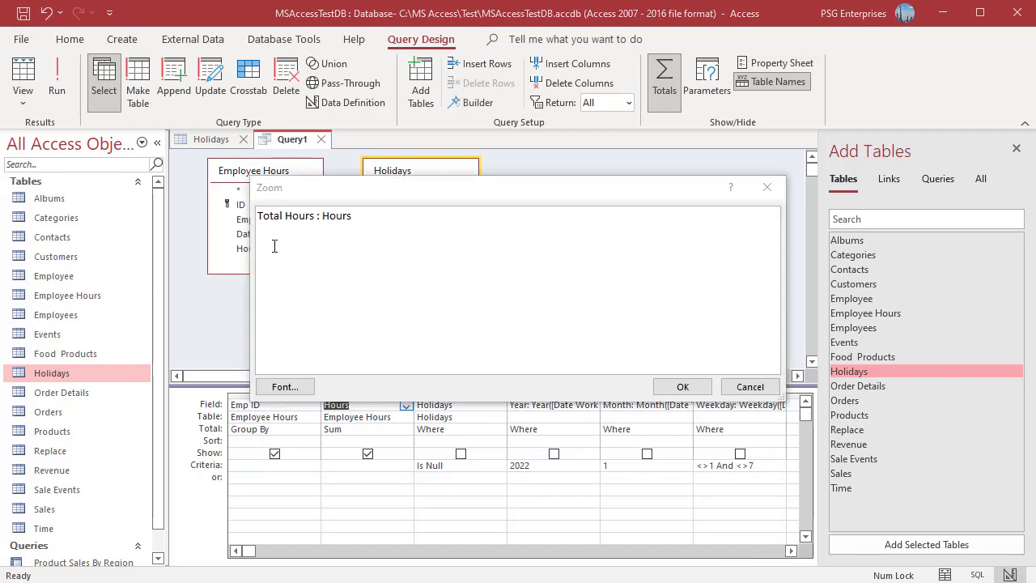
- Give the Hours column the alias Total Hours and run the query
key(Return)
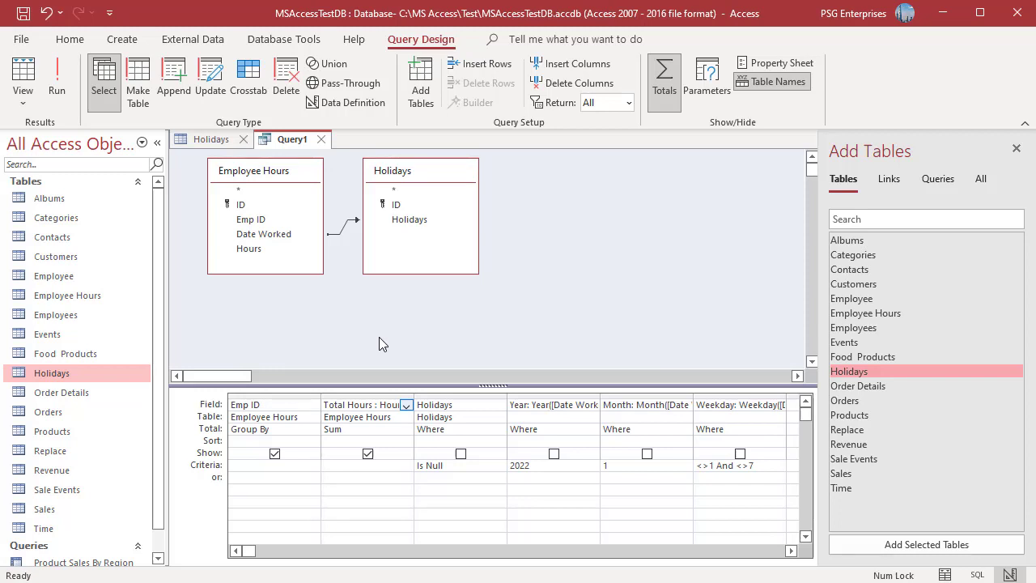
click(58, 92)
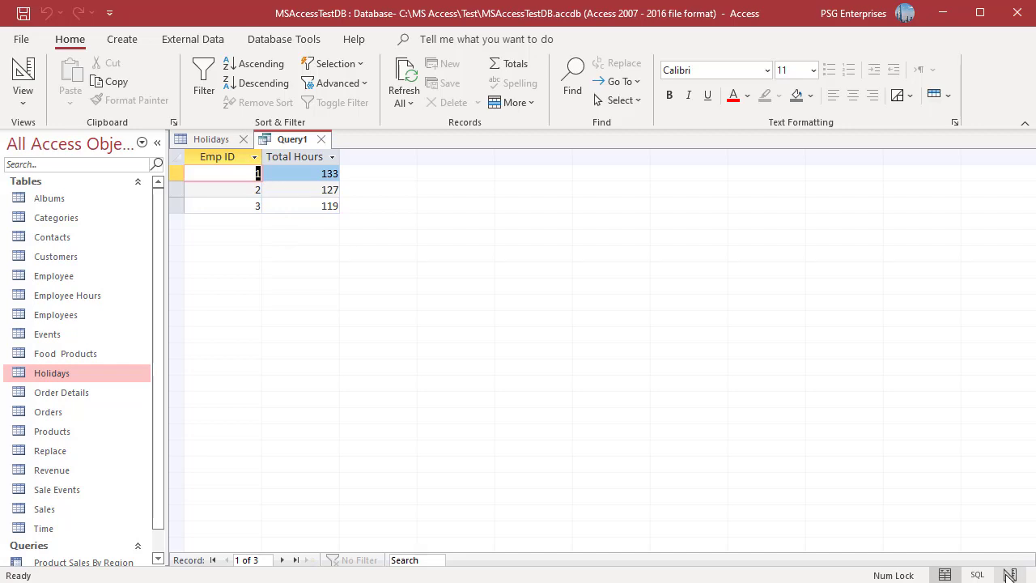
- In Design view, set the Weekday criterion to 1 Or 7, replace the Holidays criterion with Is Not Null in the or row, and run the query
click(1009, 574)
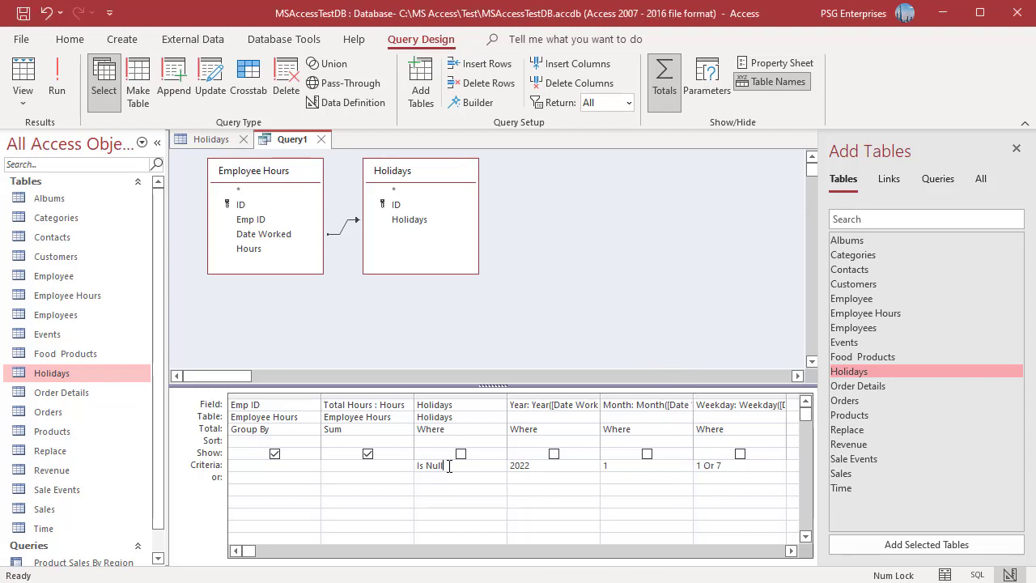
drag(453, 468, 397, 469)
key(Delete)
key(Down)
text(Is Not Null)
click(56, 87)
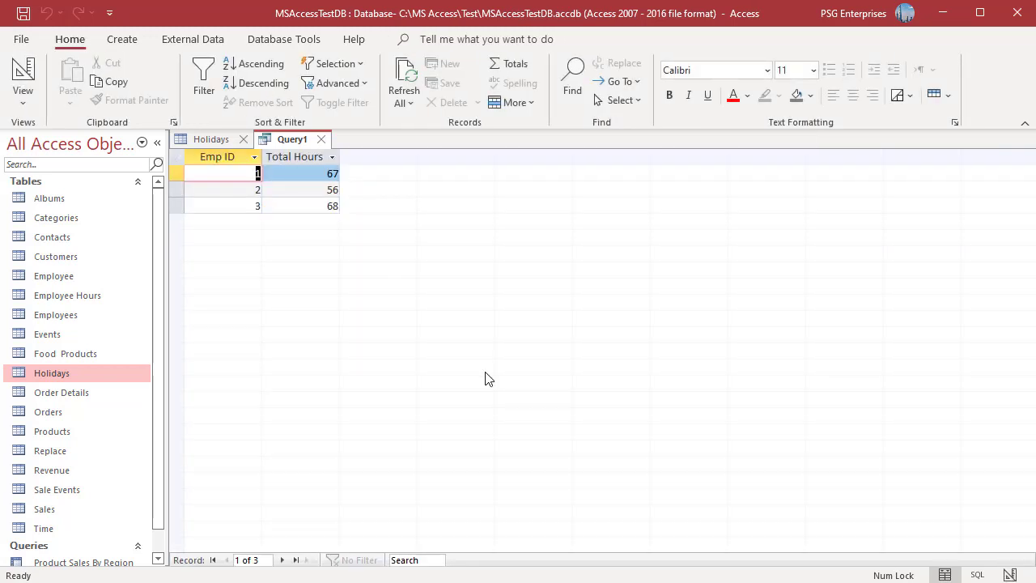